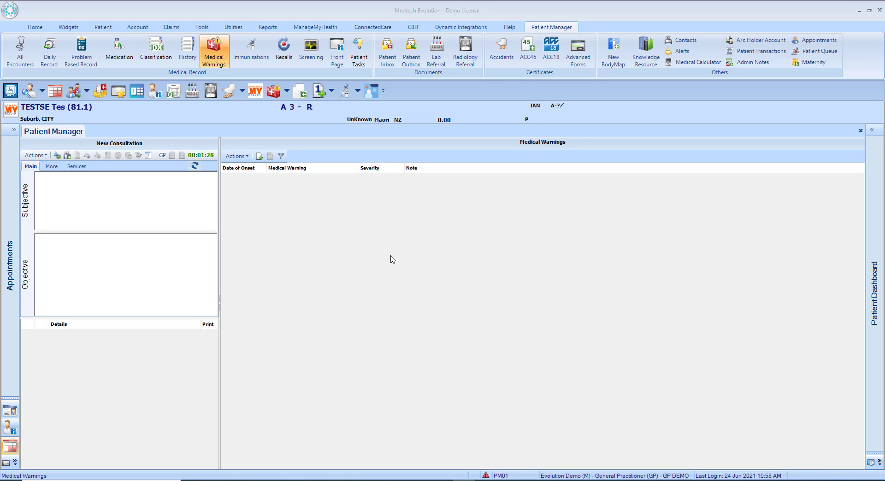
Add a new medical warning recording No Known Allergies with the note (NKA) and save it
{"action": "left_click", "coordinate": [259, 157]}
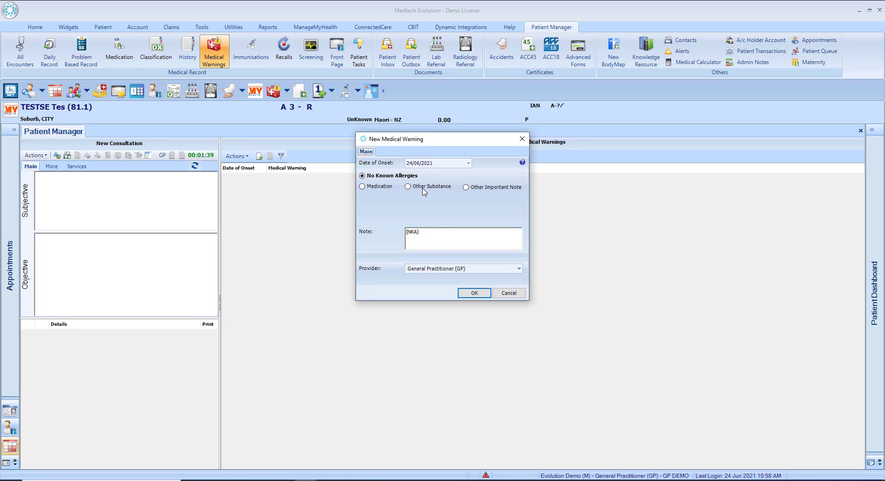
{"action": "left_click", "coordinate": [471, 294]}
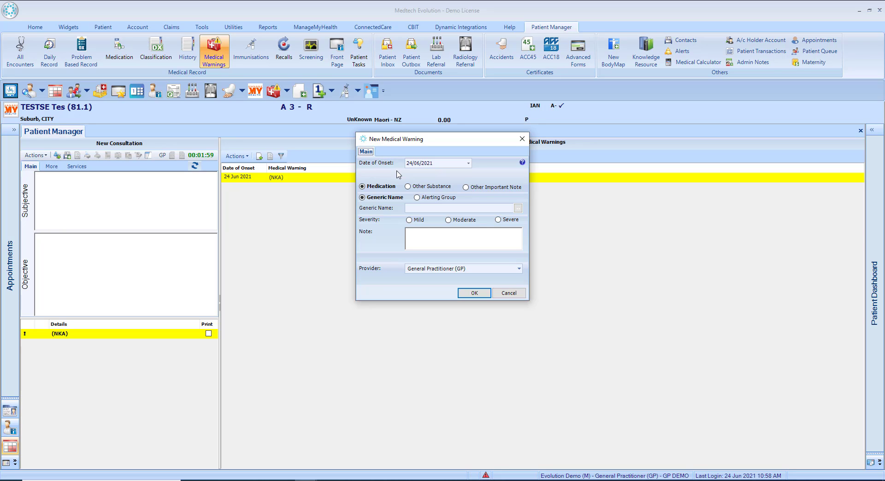
In the new medical warning, look up "diclo" as the medication's generic name and choose Diclofenac
{"action": "left_click", "coordinate": [467, 164]}
{"action": "left_click", "coordinate": [468, 164]}
{"action": "left_click", "coordinate": [414, 208]}
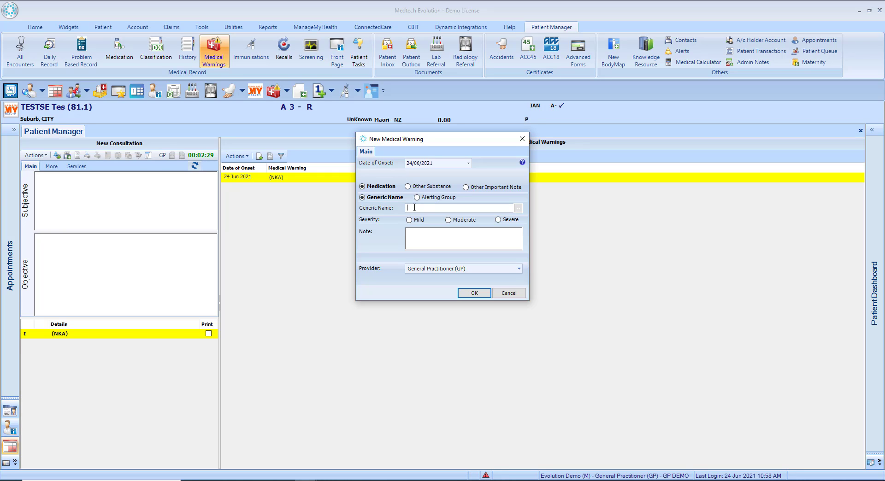
{"action": "type", "text": "diclo"}
{"action": "key", "text": "Return"}
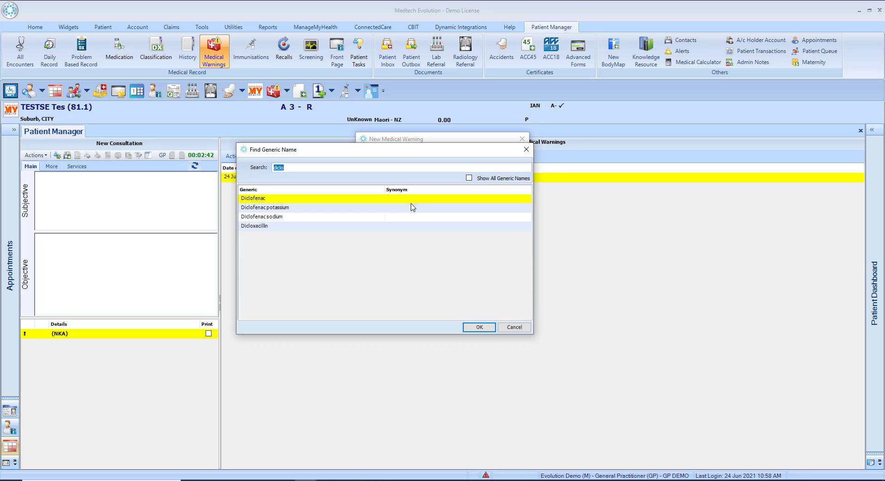
{"action": "left_click", "coordinate": [475, 329]}
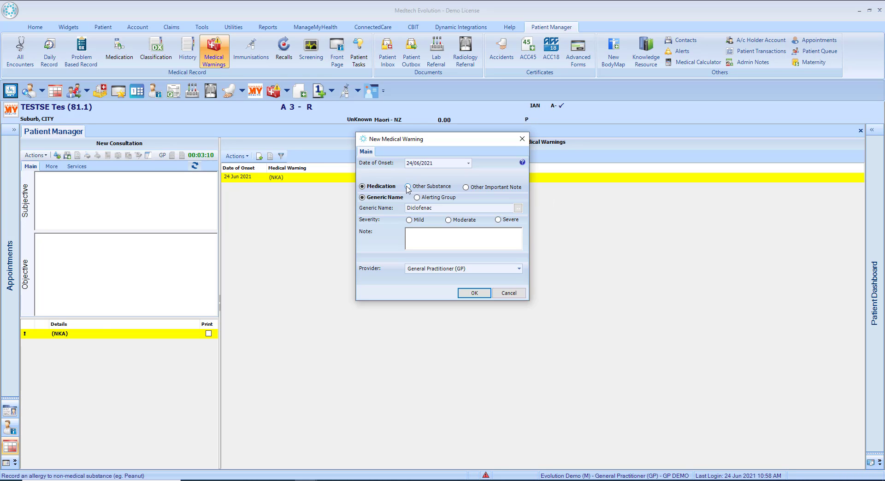
Change the warning to Other Substance, find "milk" and choose Cow's milk protein, and switch the type to Other Important Note
{"action": "left_click", "coordinate": [408, 187]}
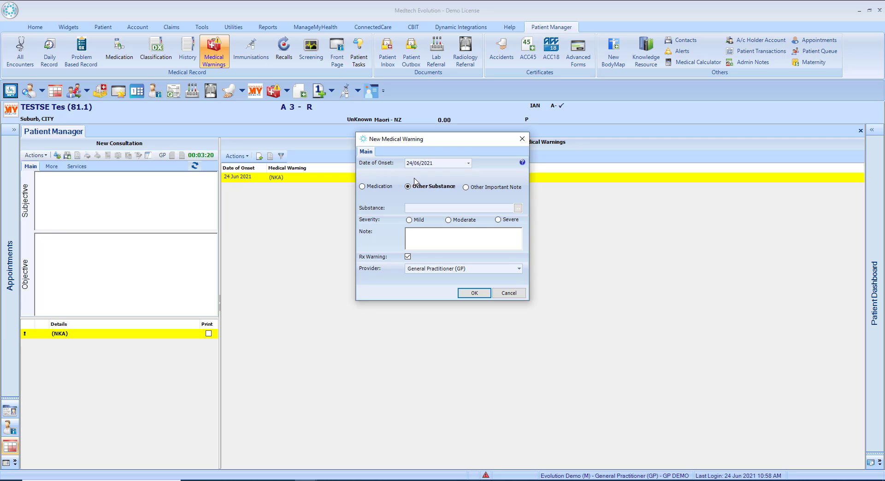
{"action": "left_click", "coordinate": [417, 208]}
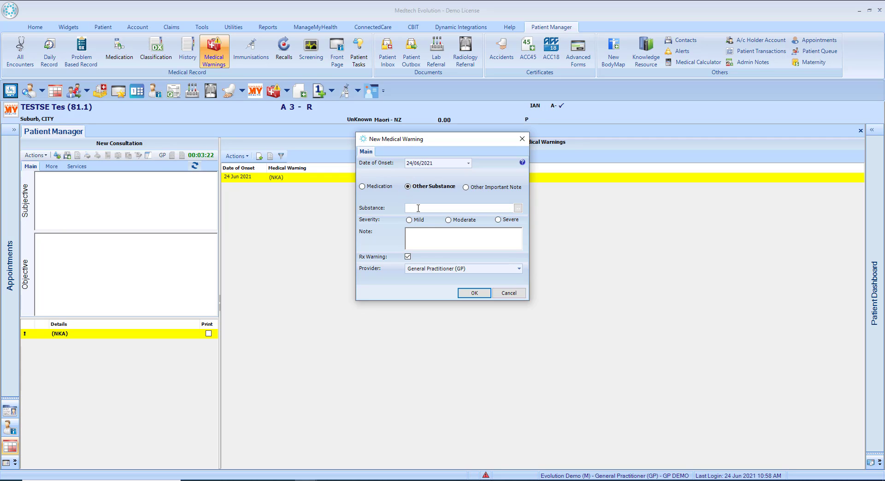
{"action": "type", "text": "milk"}
{"action": "left_click", "coordinate": [517, 209]}
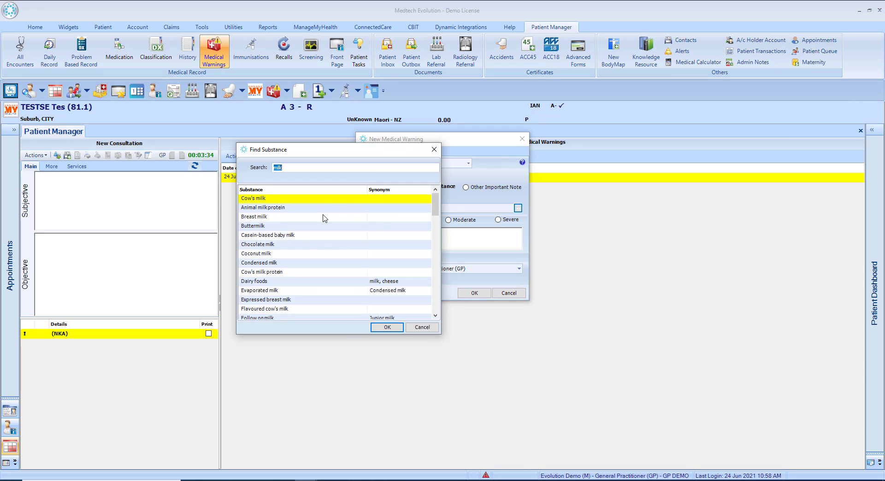
{"action": "left_click", "coordinate": [282, 273]}
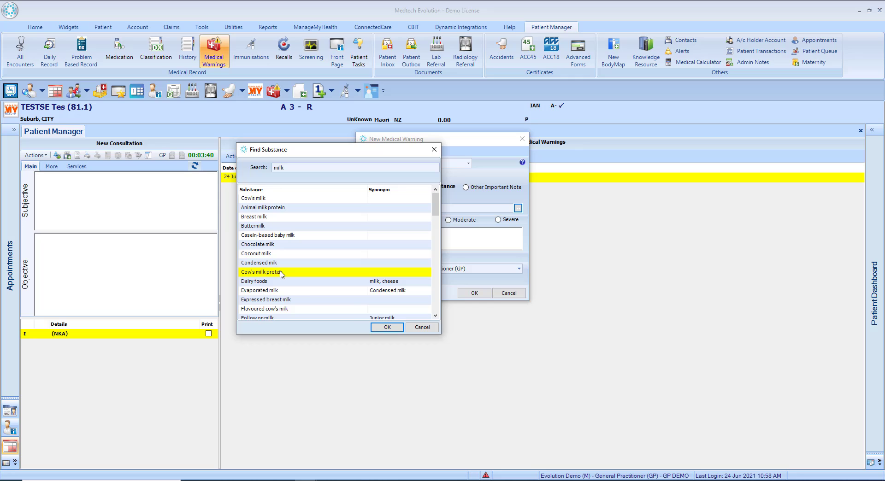
{"action": "left_click", "coordinate": [387, 327]}
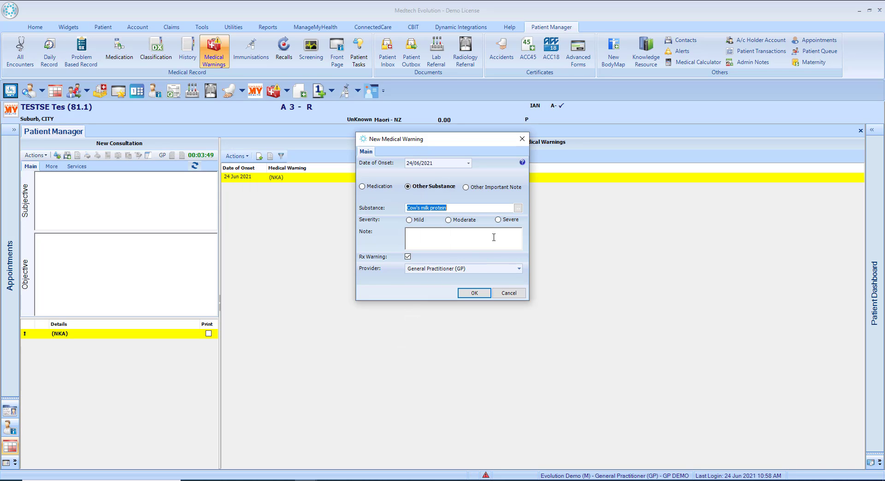
{"action": "left_click", "coordinate": [465, 187]}
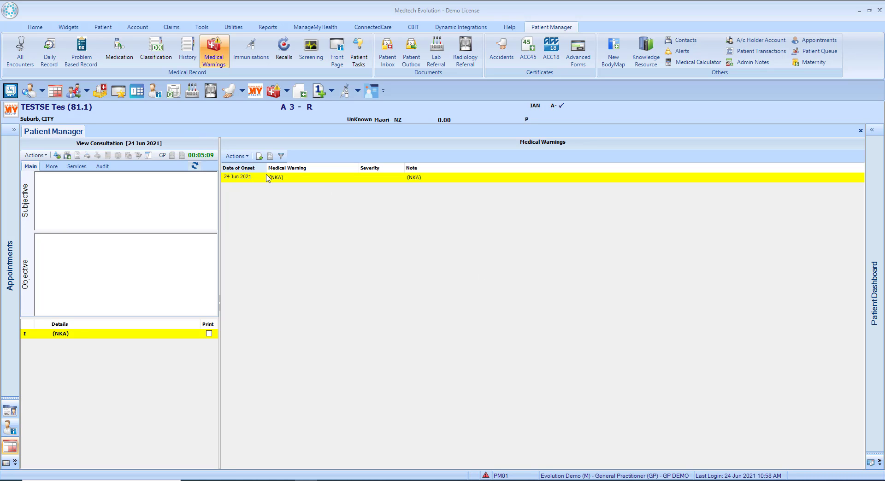
In a new Other Substance warning, search the substances for "bee" and "beer", and view the unfiltered substance list
{"action": "left_click", "coordinate": [259, 155]}
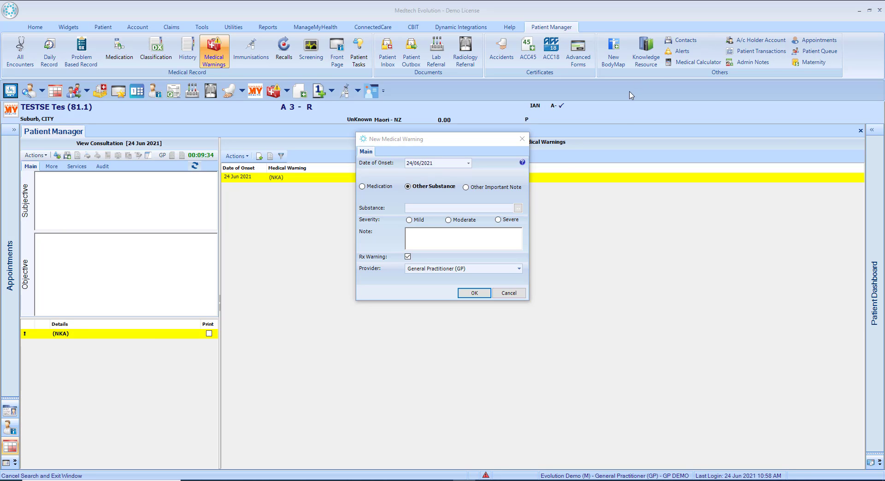
{"action": "left_click", "coordinate": [419, 208]}
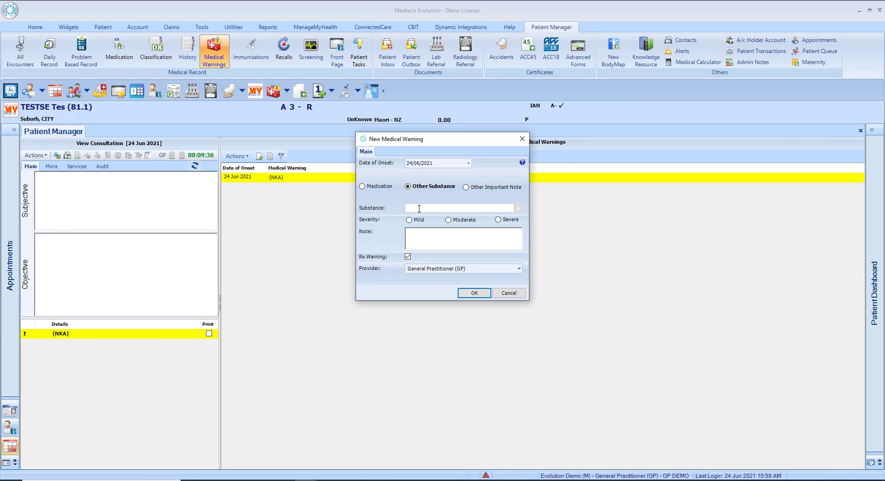
{"action": "type", "text": "bee"}
{"action": "left_click", "coordinate": [517, 208]}
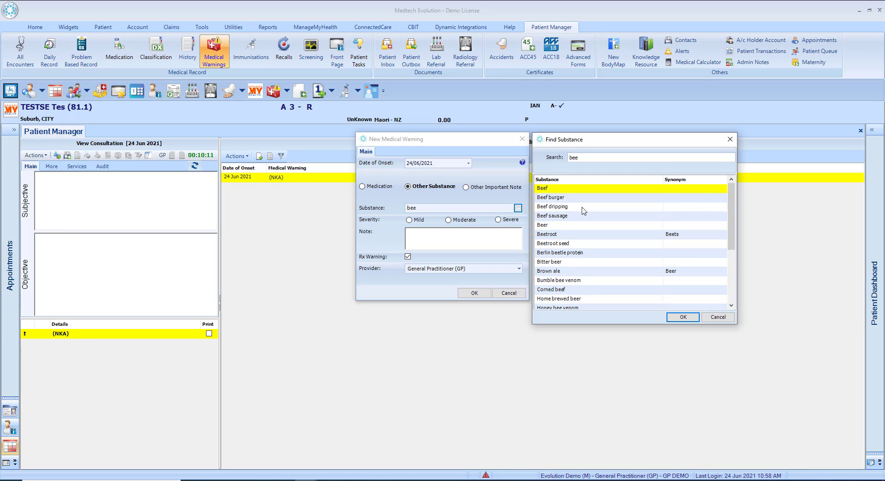
{"action": "type", "text": "r"}
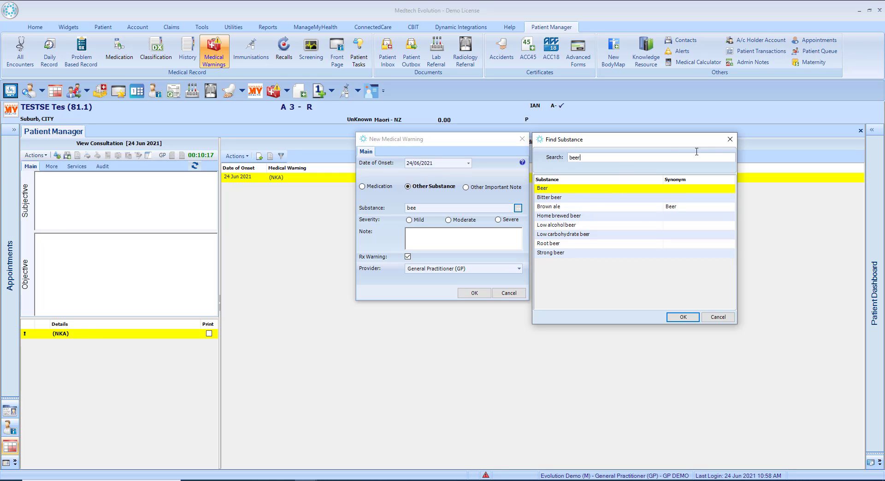
{"action": "left_click", "coordinate": [730, 139]}
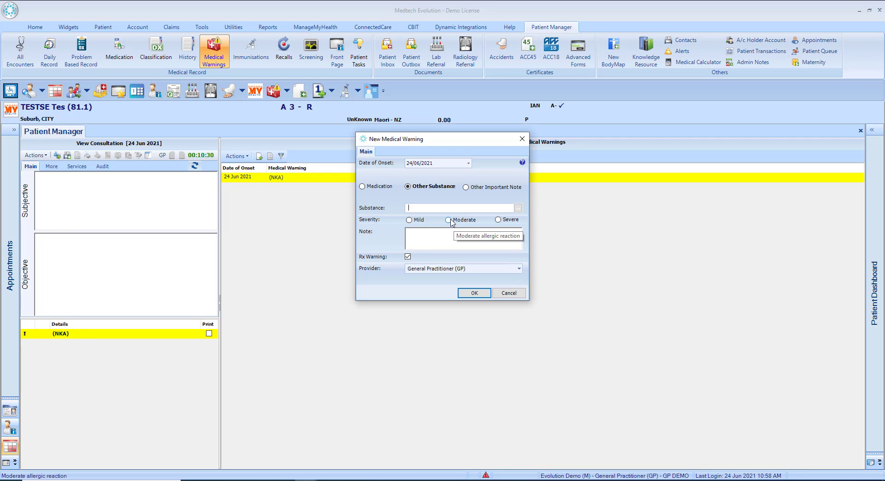
{"action": "left_click", "coordinate": [519, 209]}
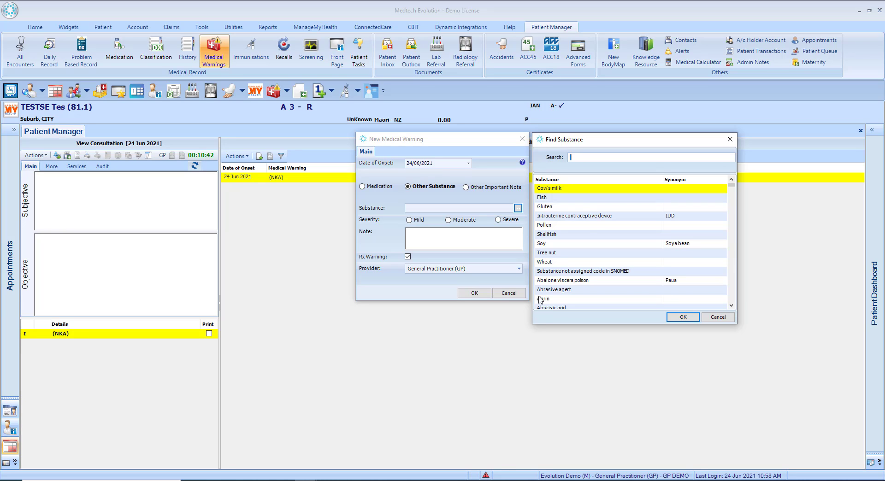
{"action": "left_click", "coordinate": [730, 142]}
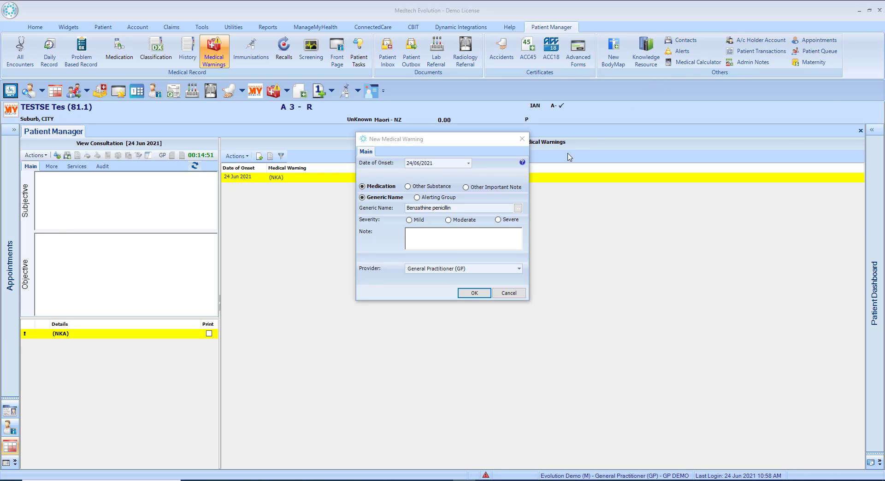
Set the Benzathine penicillin warning's severity to Severe and switch the warning type to Other Substance
{"action": "left_click", "coordinate": [497, 220]}
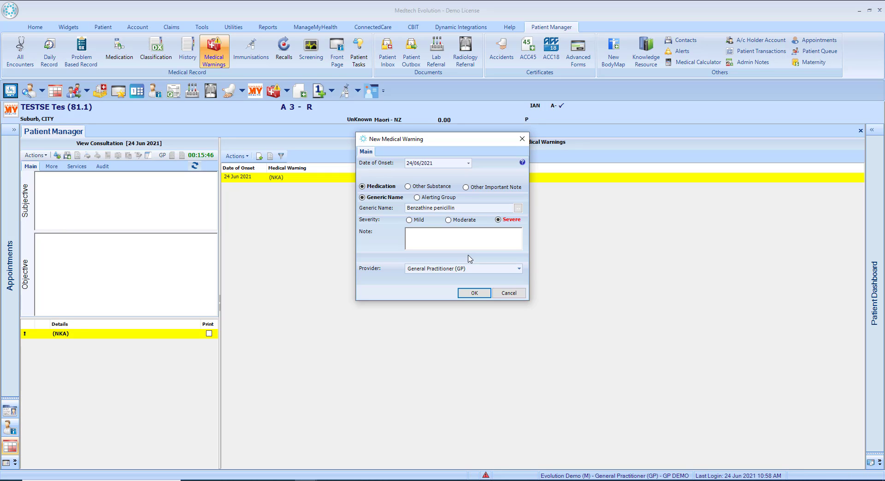
{"action": "left_click", "coordinate": [417, 243]}
{"action": "left_click", "coordinate": [407, 186]}
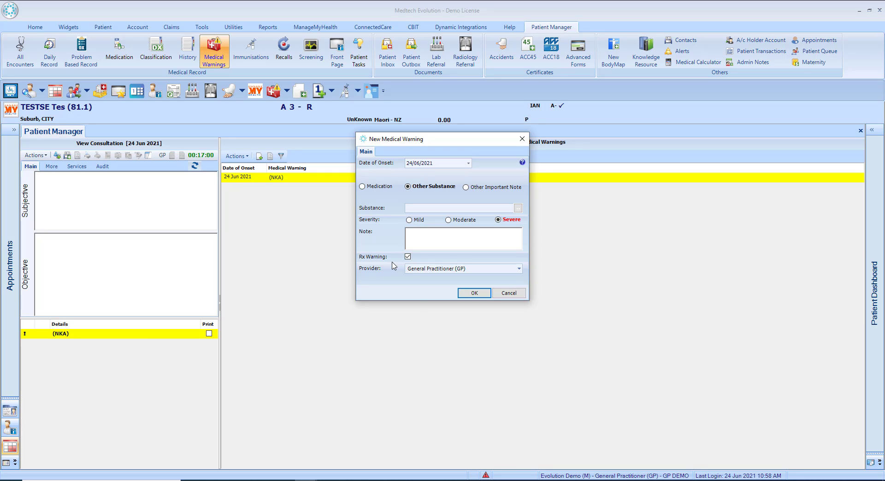
{"action": "key", "text": "Tab"}
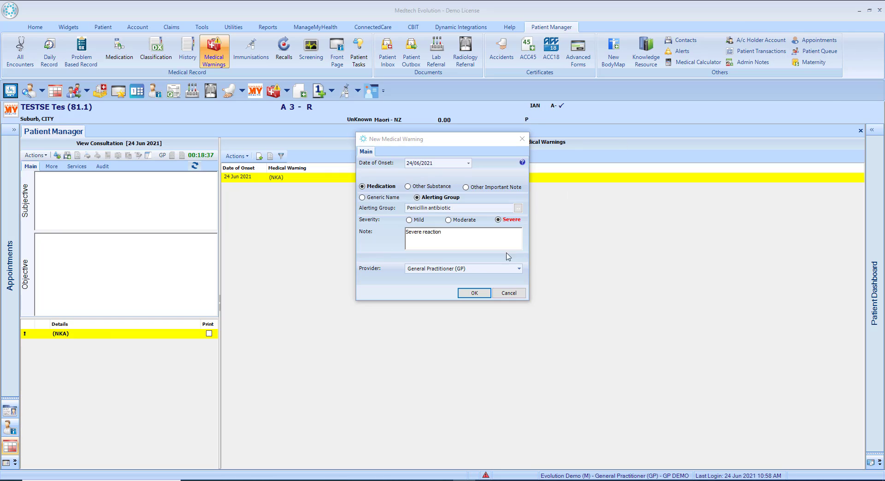
Save the severe Benzathine penicillin medical warning, acknowledging the allergy group and prescribing prevention notices
{"action": "key", "text": "Return"}
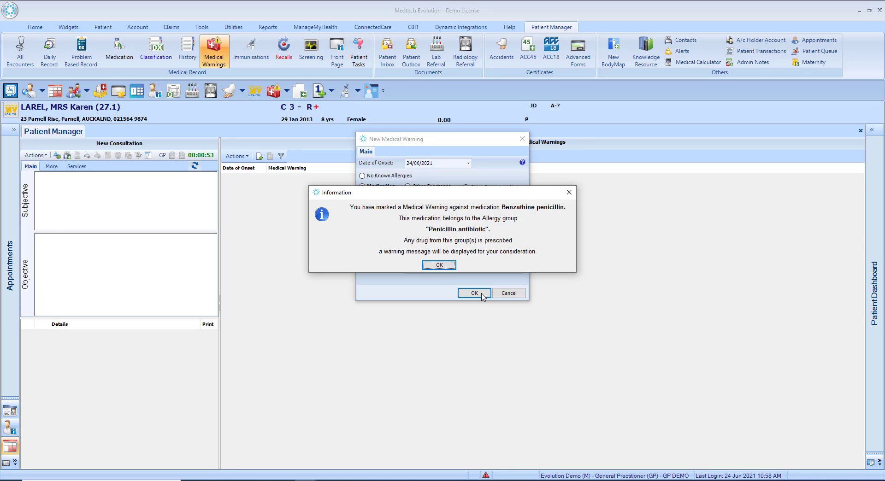
{"action": "left_click", "coordinate": [451, 268]}
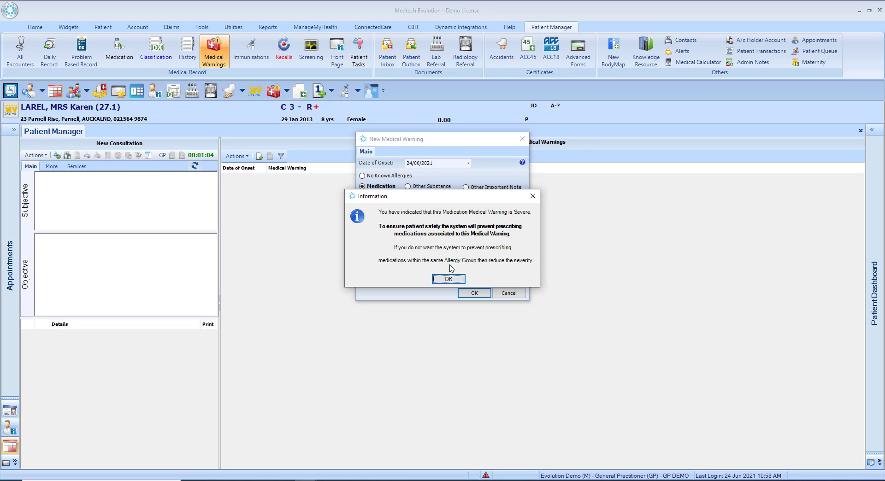
{"action": "left_click", "coordinate": [448, 279]}
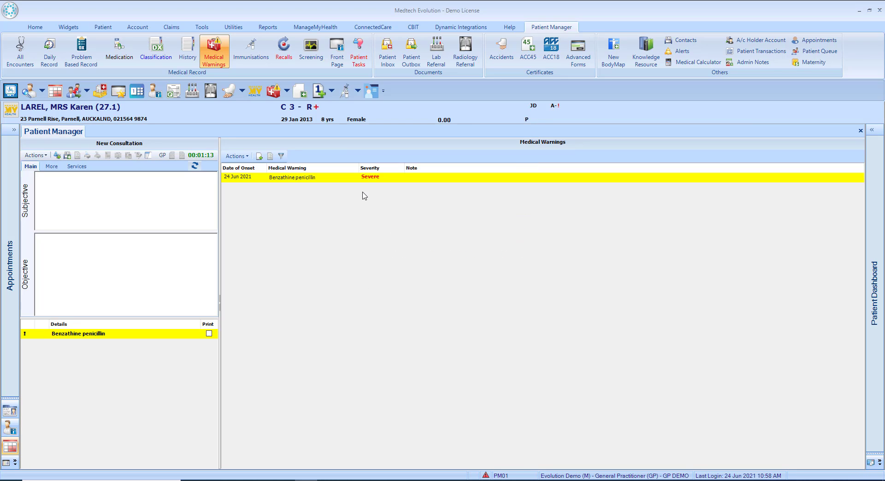